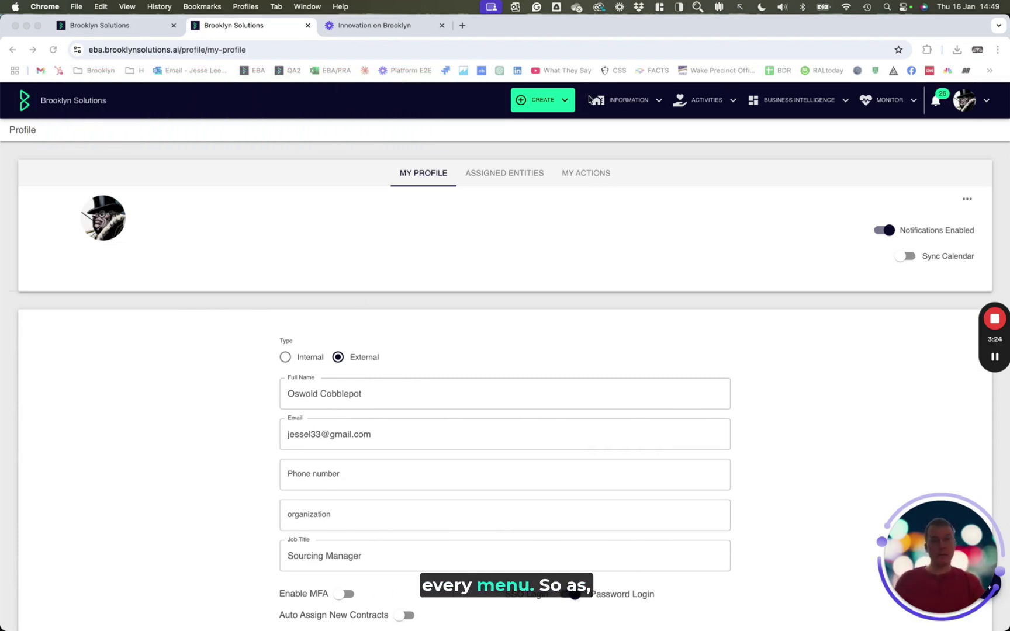
click(638, 100)
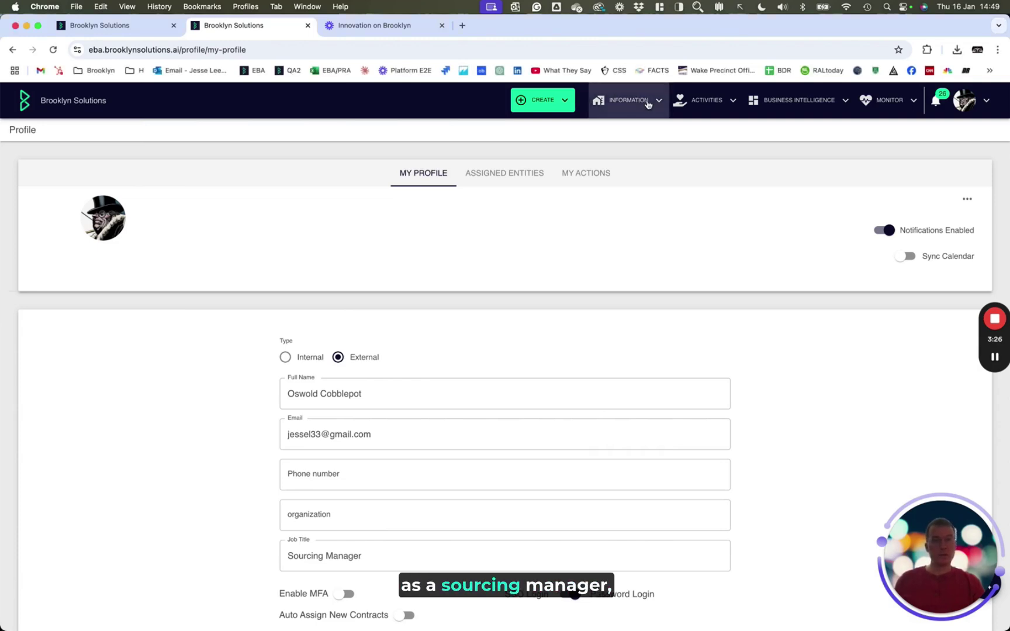
click(647, 104)
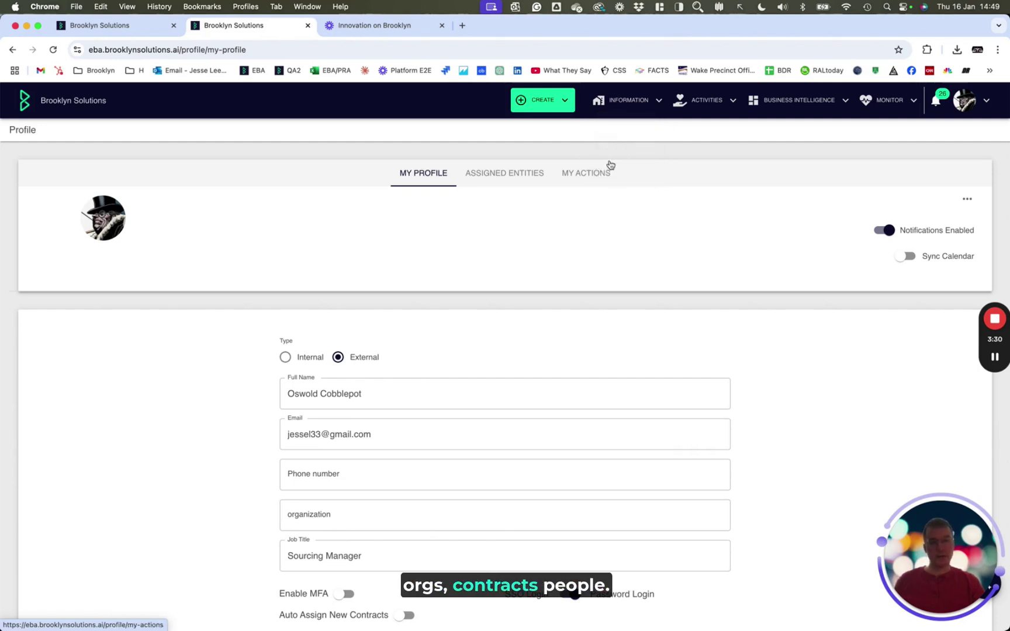
click(729, 105)
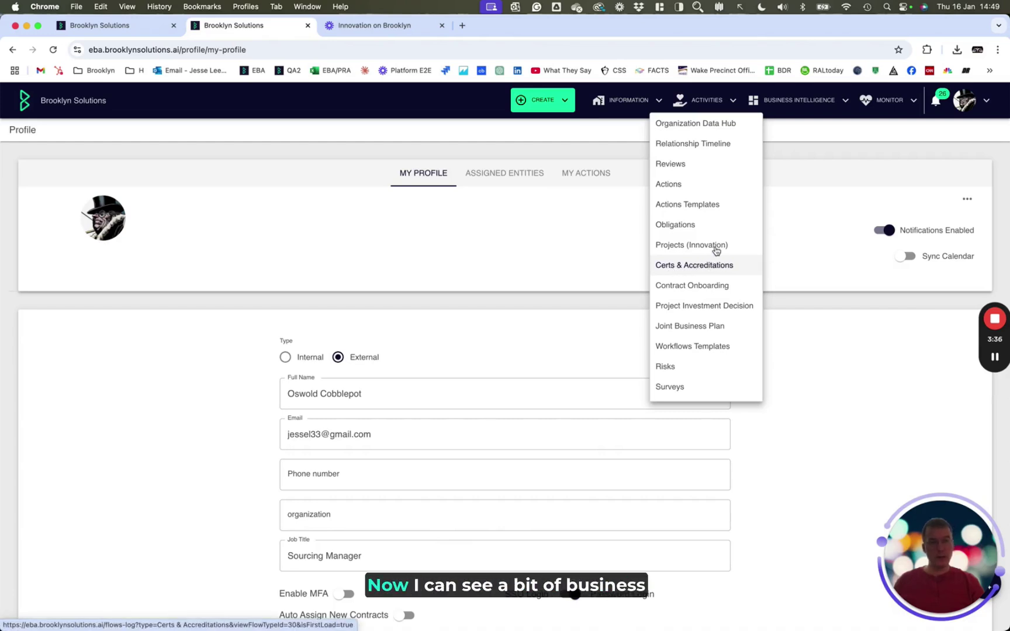
click(811, 100)
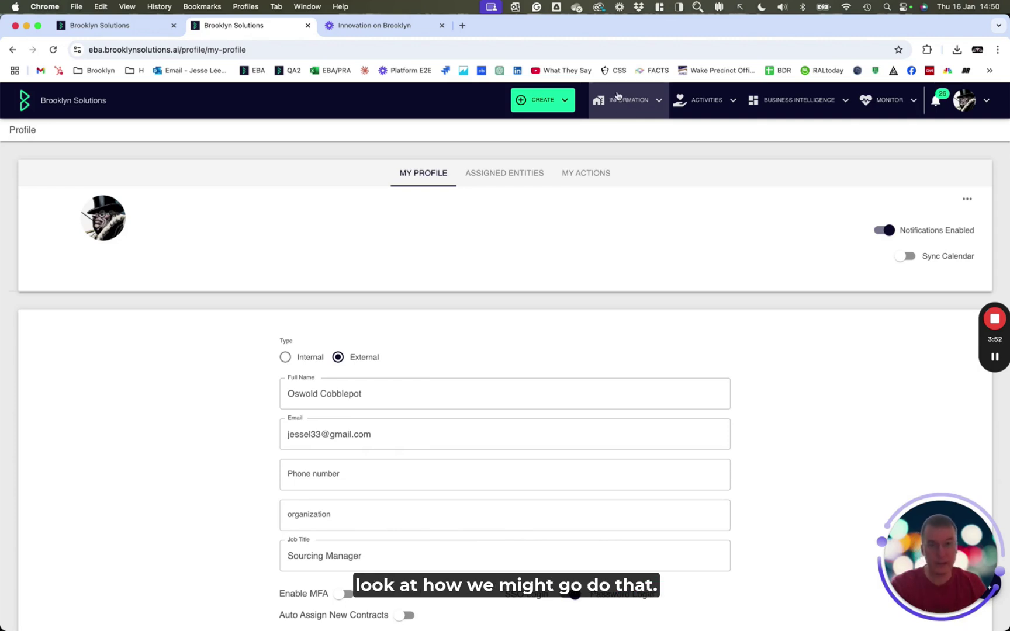
Open the ISO 27001 Certification template from the surveys and review its questions in the designer.
click(712, 105)
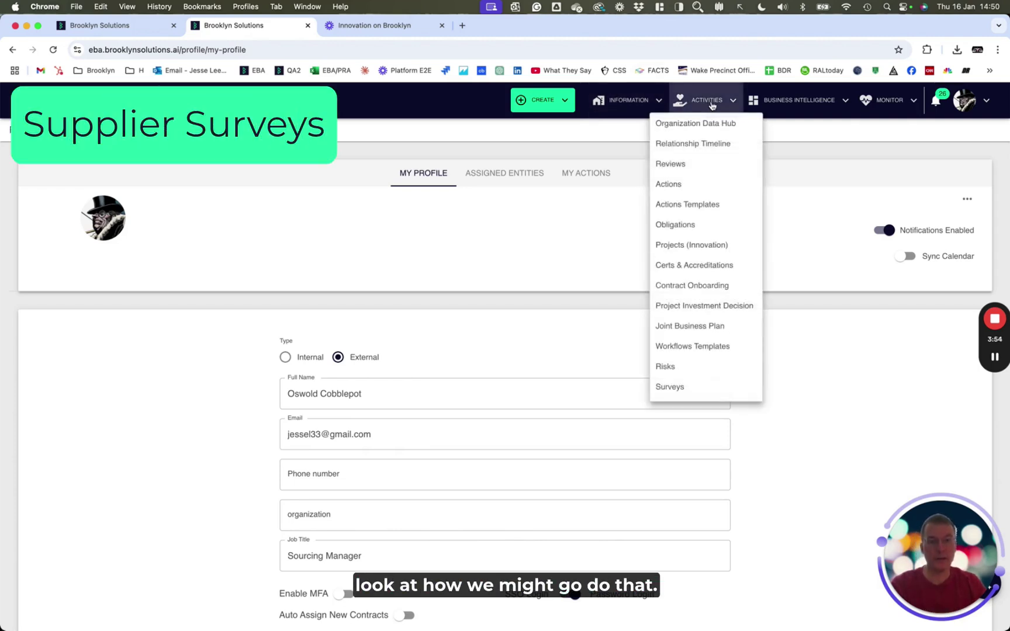
click(677, 389)
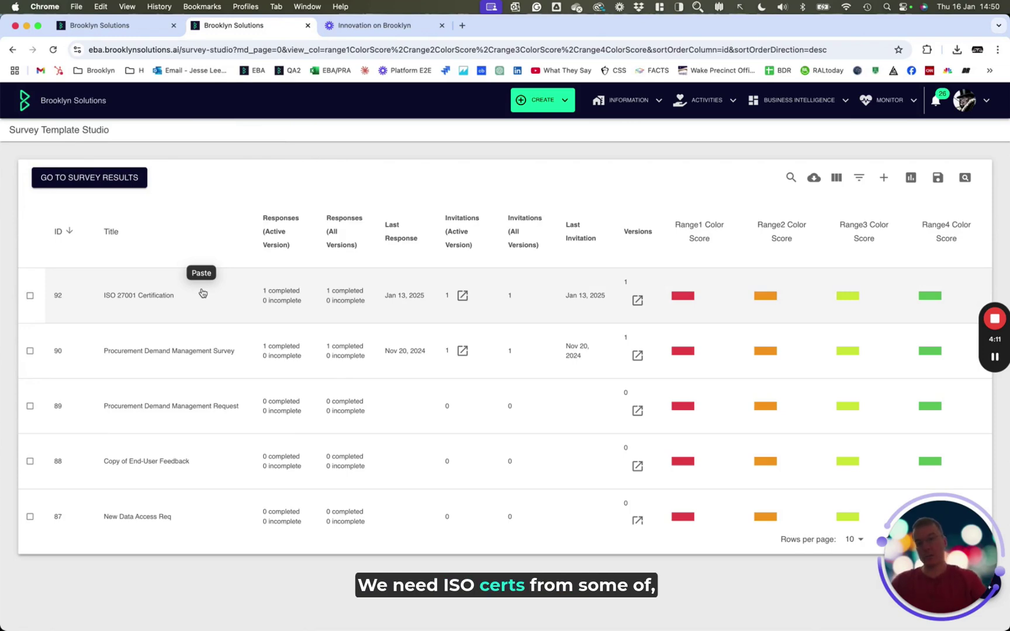
click(207, 298)
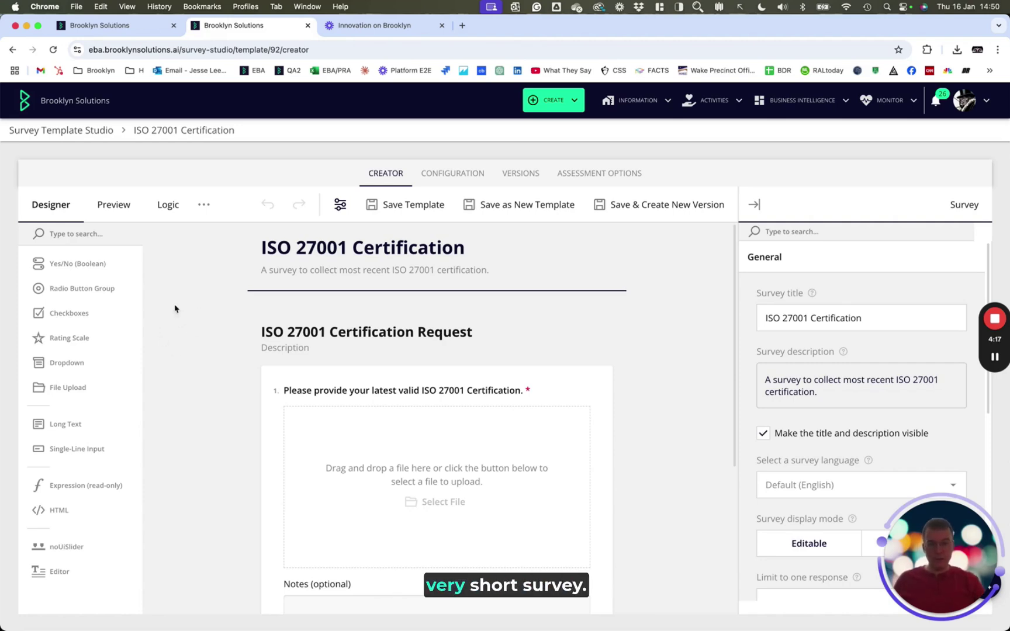
scroll(221, 406, down, 6)
scroll(221, 405, up, 5)
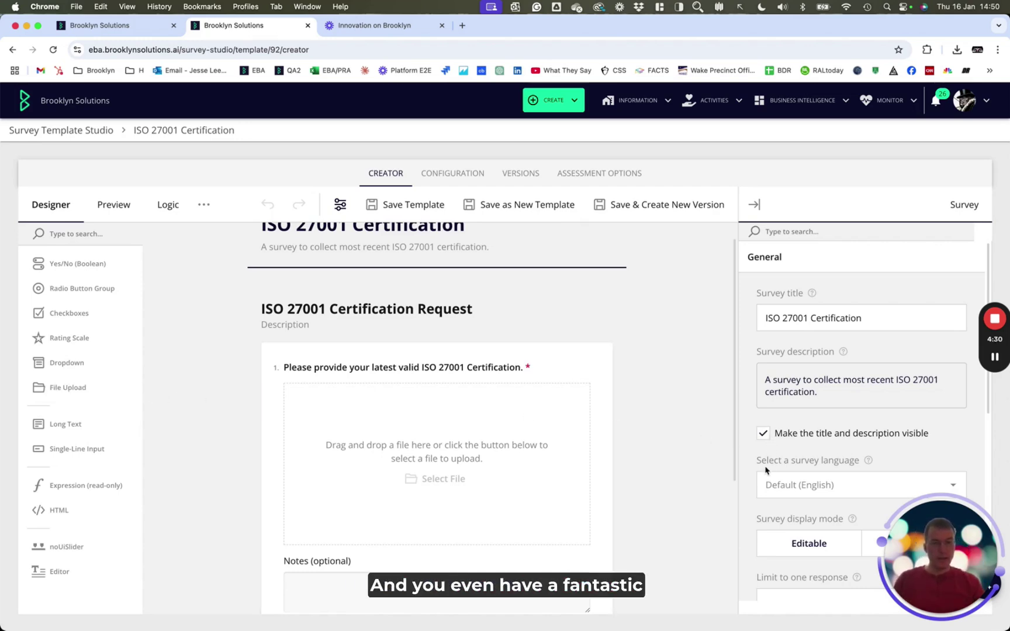
Select the ISO 27001 certificate upload question and show the options for its Brooklyn action.
click(605, 440)
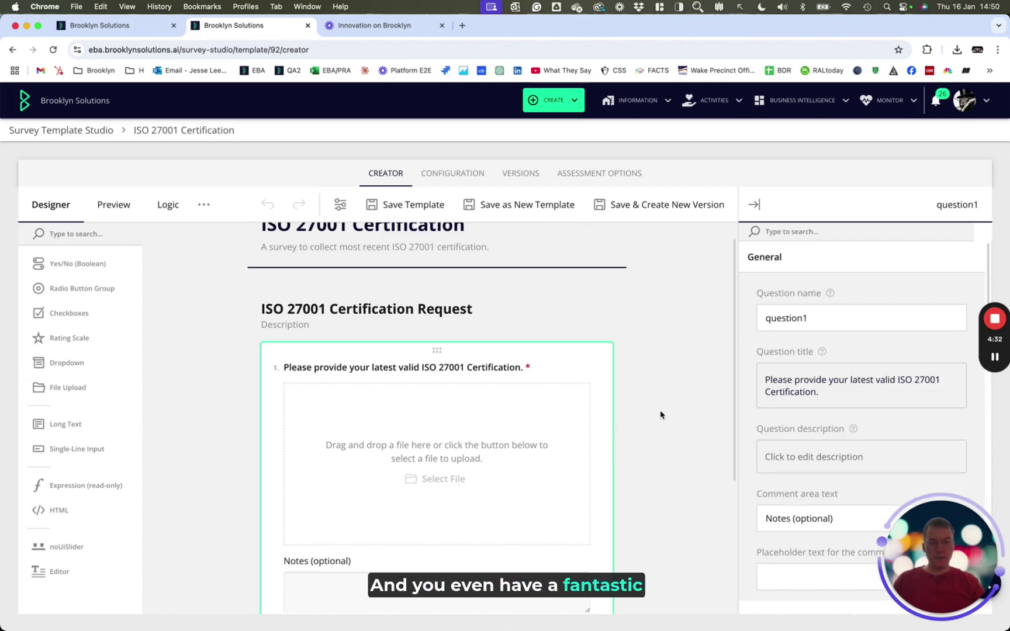
scroll(779, 389, down, 10)
scroll(779, 396, down, 6)
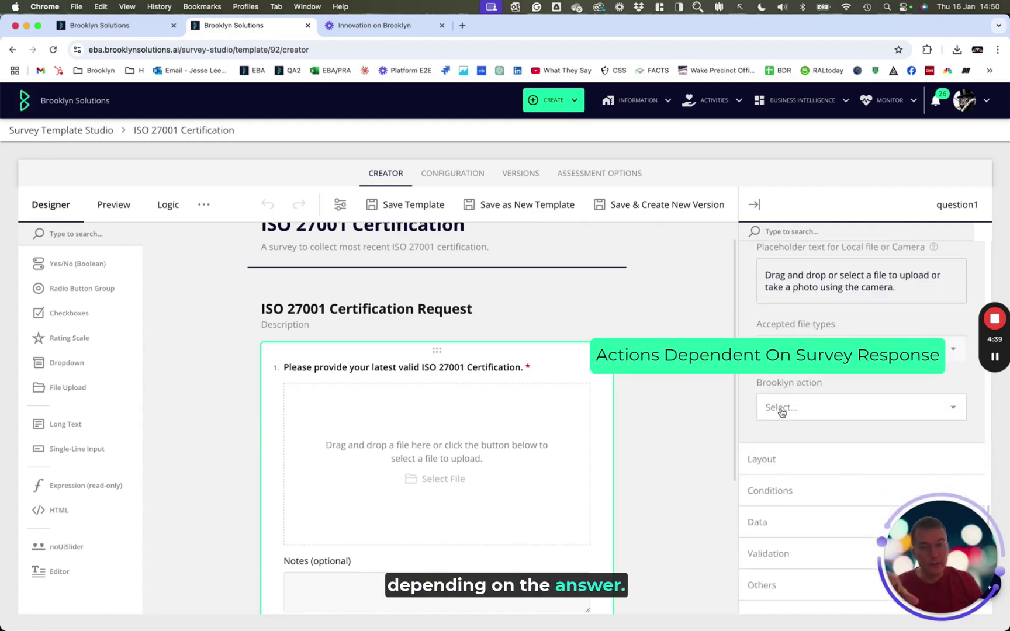
click(782, 409)
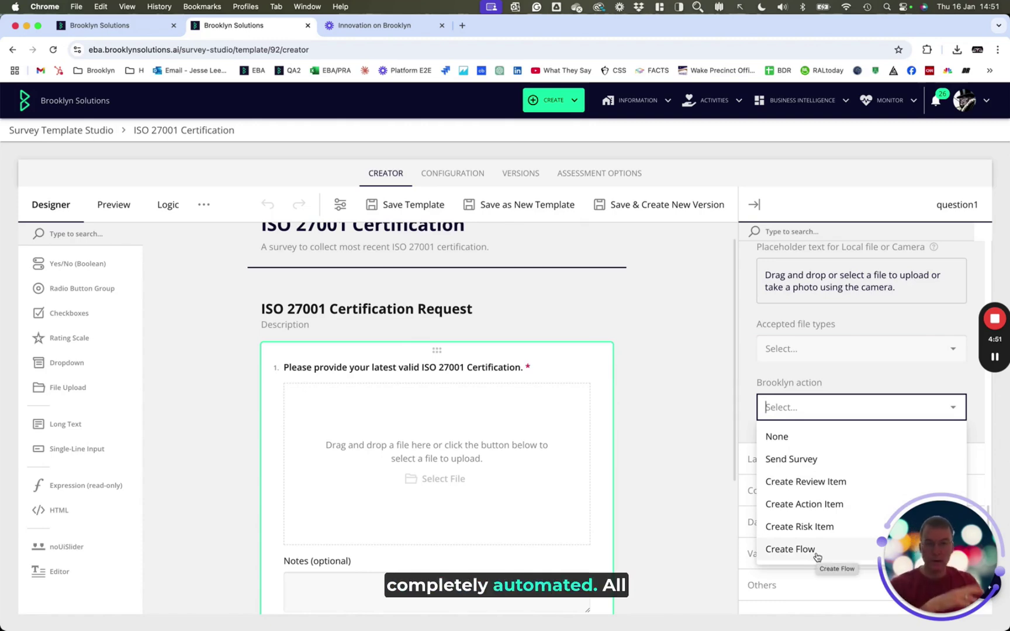
Open the submitted answers for the survey's active version, view the attached ISO27001_Cert.jpg, and return to the response.
click(520, 173)
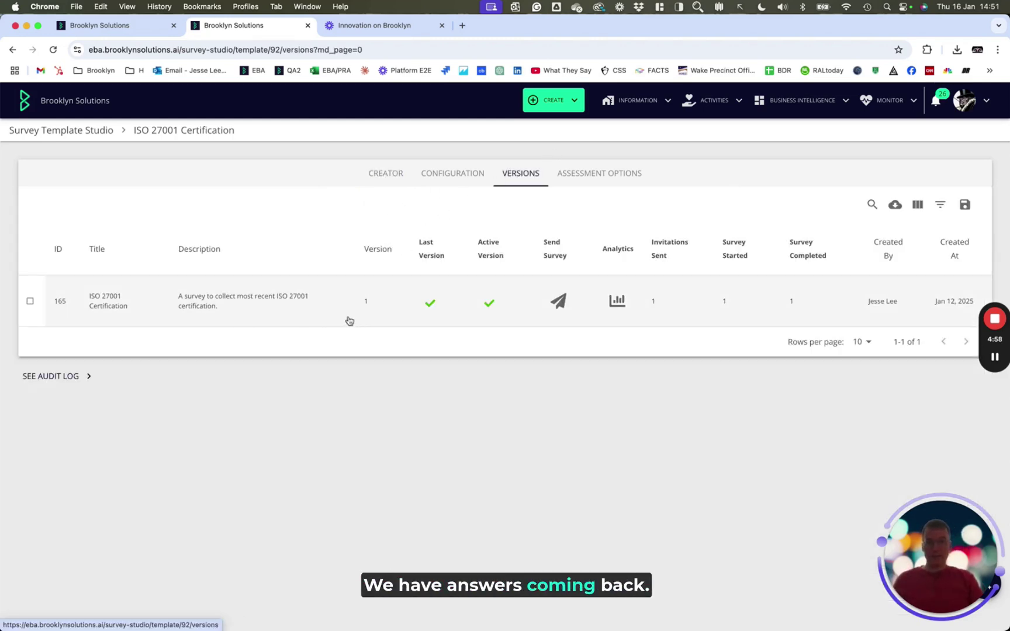
click(328, 302)
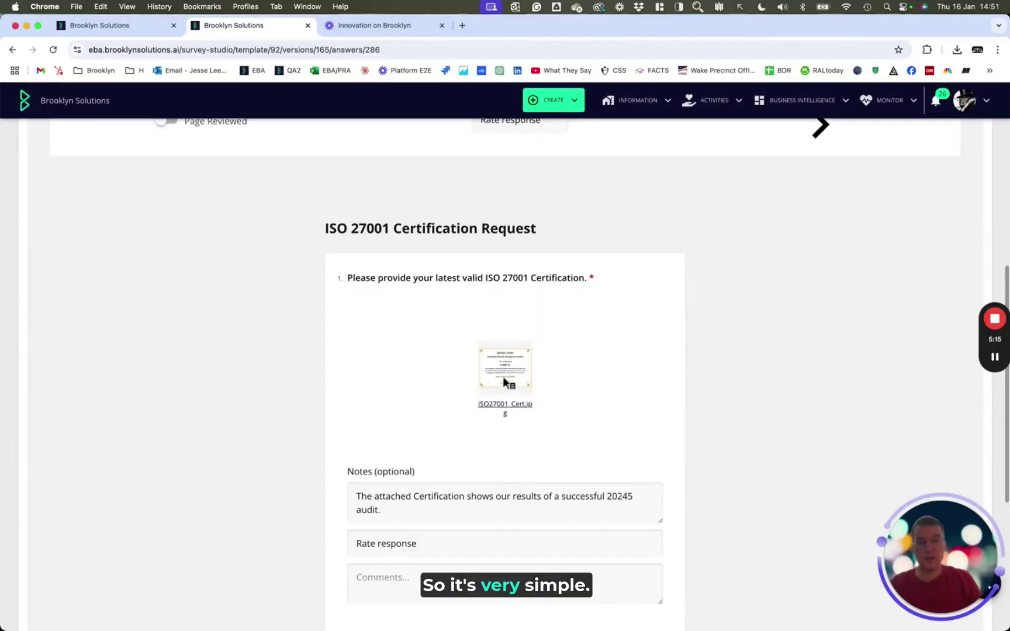
click(504, 382)
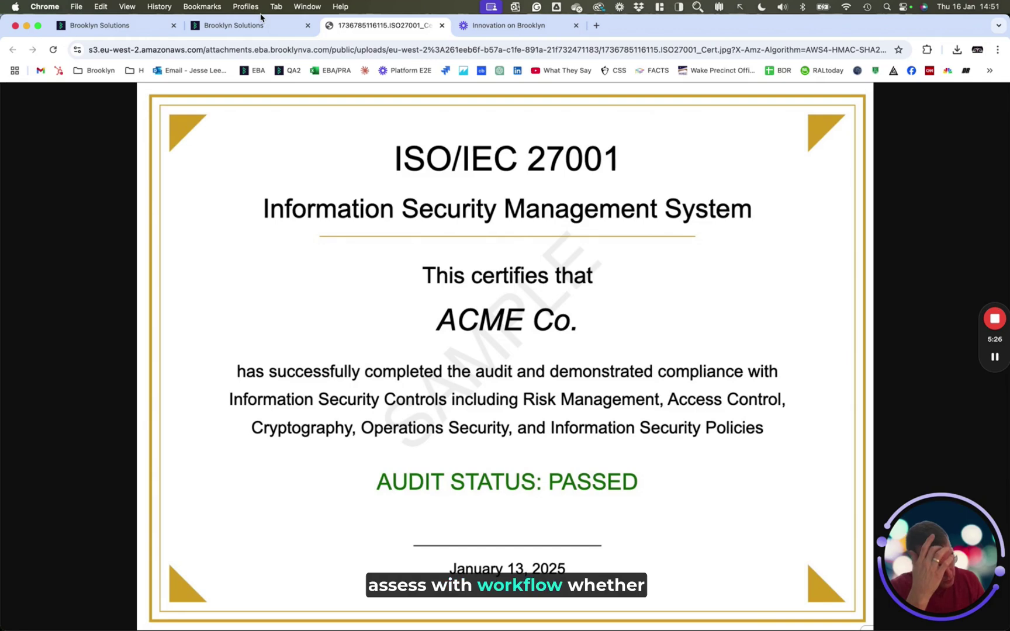
click(244, 26)
Search the organizations for "wenet" and open the WeNetwork record.
click(643, 103)
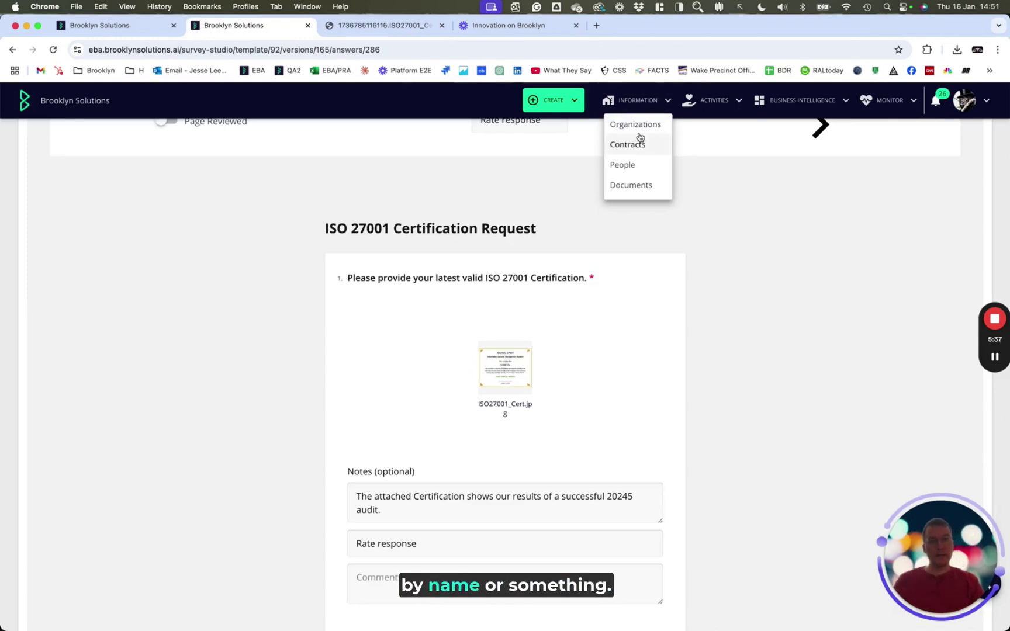
click(645, 124)
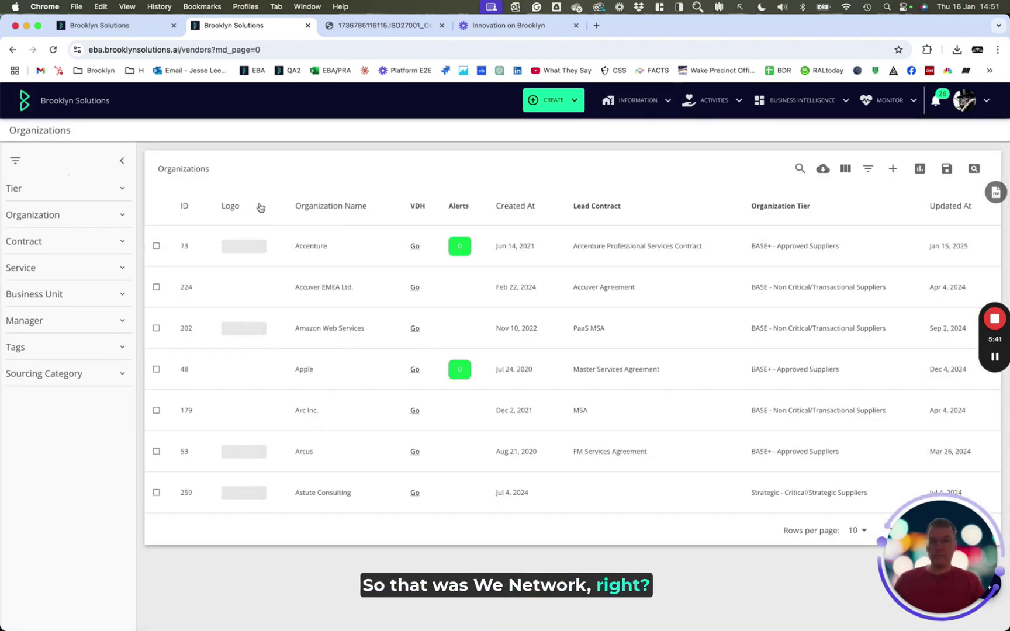
click(799, 169)
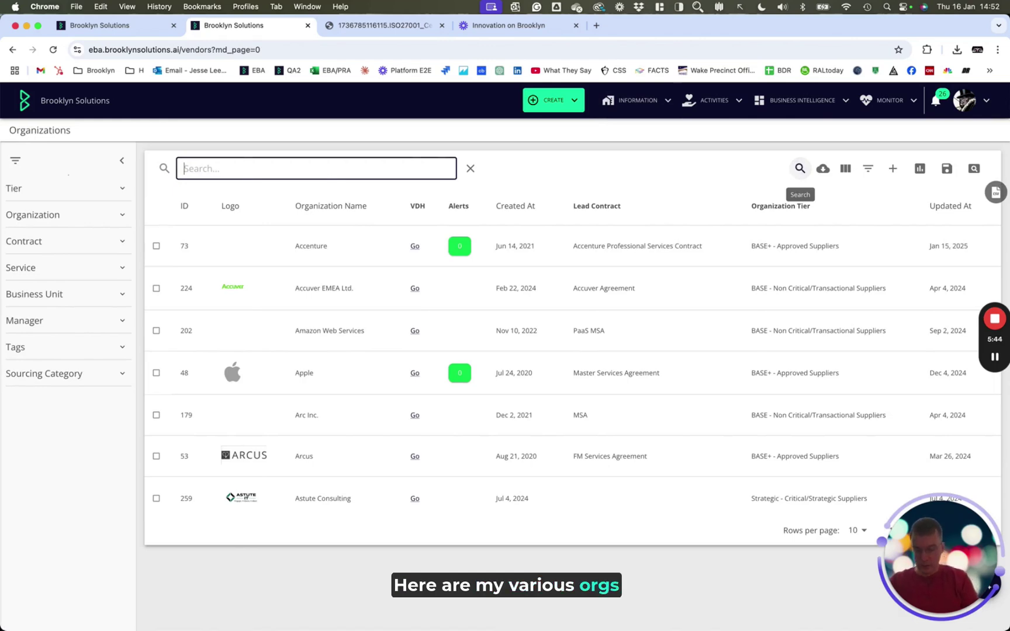
text(wenet)
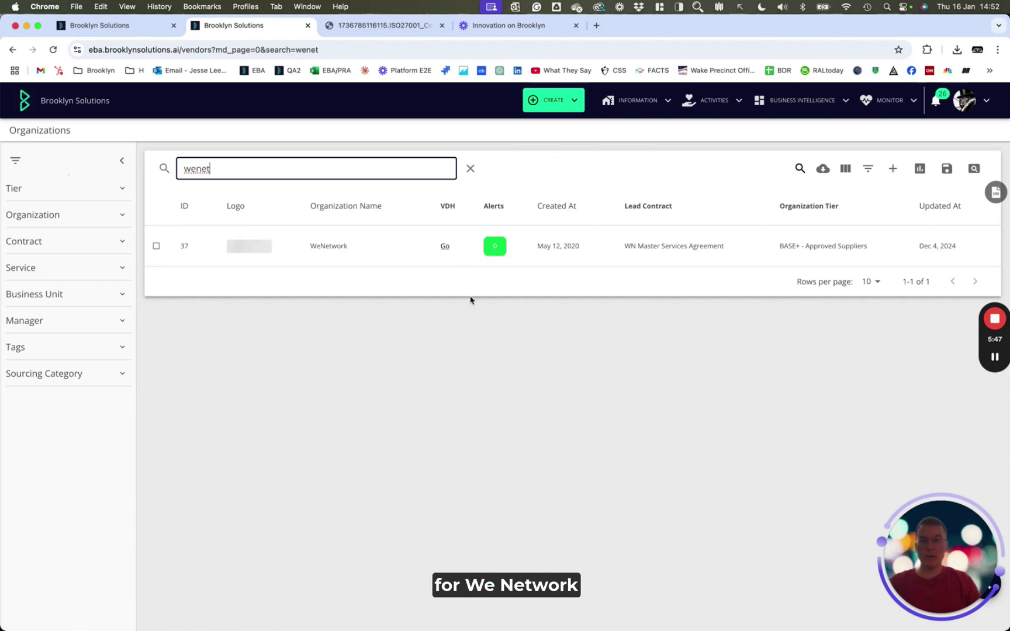
click(389, 248)
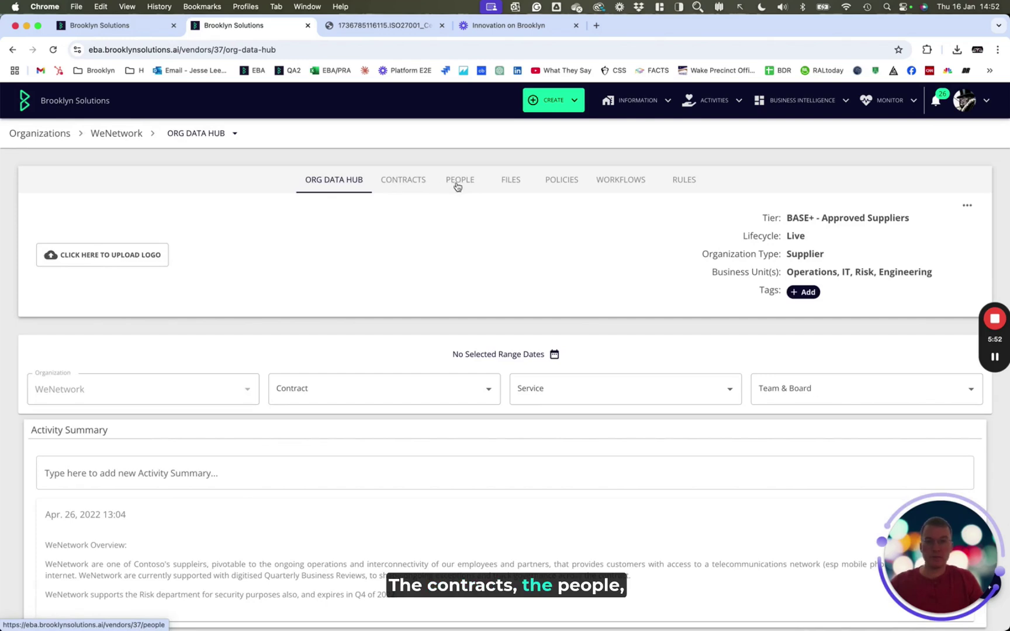
Examine the current and related policies that apply to the WeNetwork organization.
click(561, 180)
scroll(586, 348, down, 3)
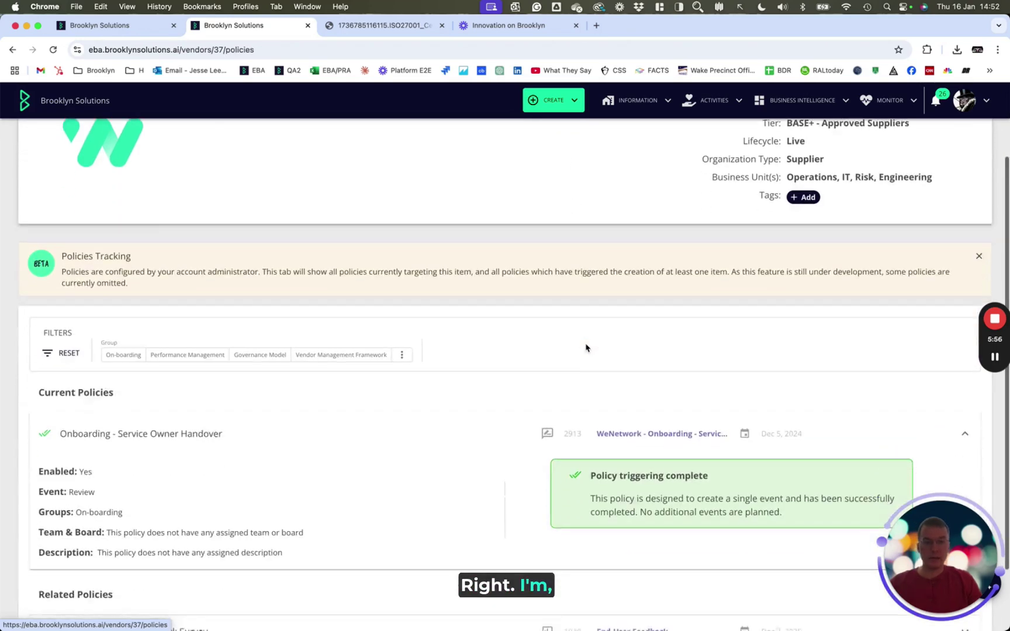
scroll(586, 348, down, 2)
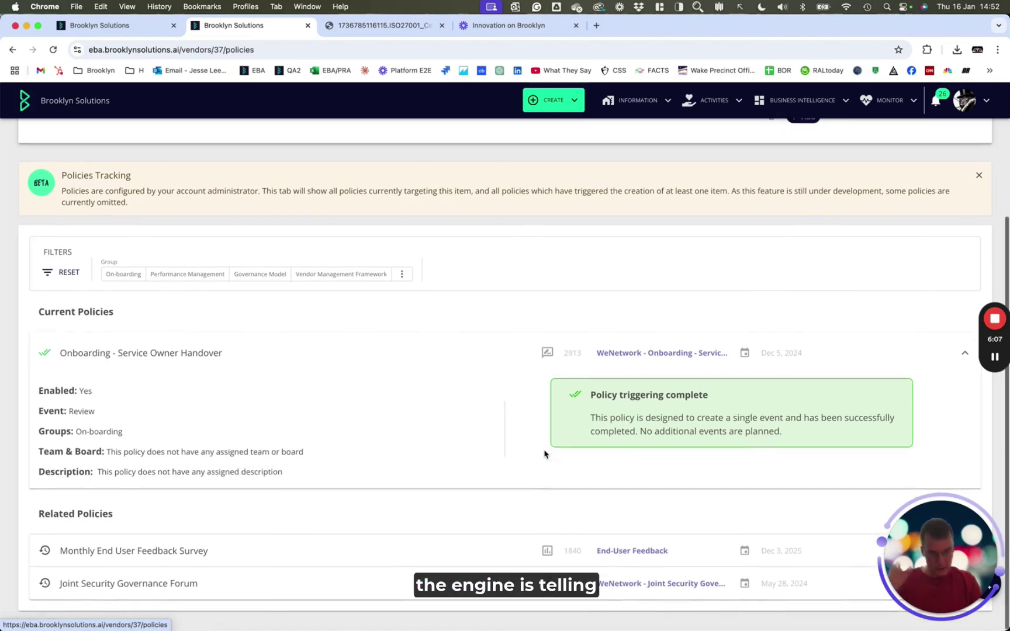
scroll(544, 454, up, 3)
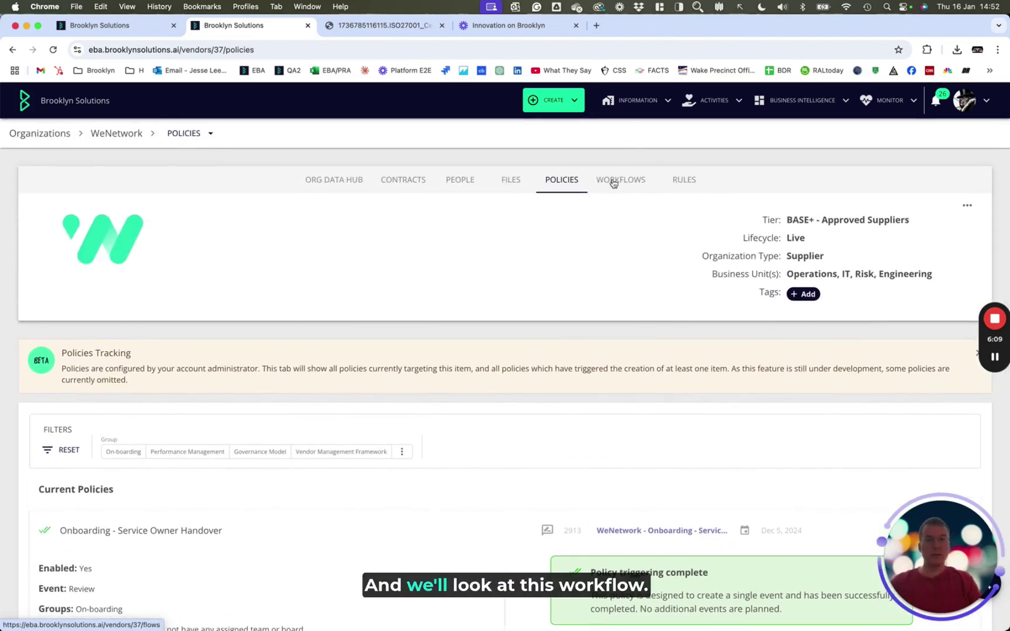
Open the "Inspect and approve ISO 27001 Cert" workflow from WeNetwork's workflows.
click(613, 184)
scroll(365, 443, down, 1)
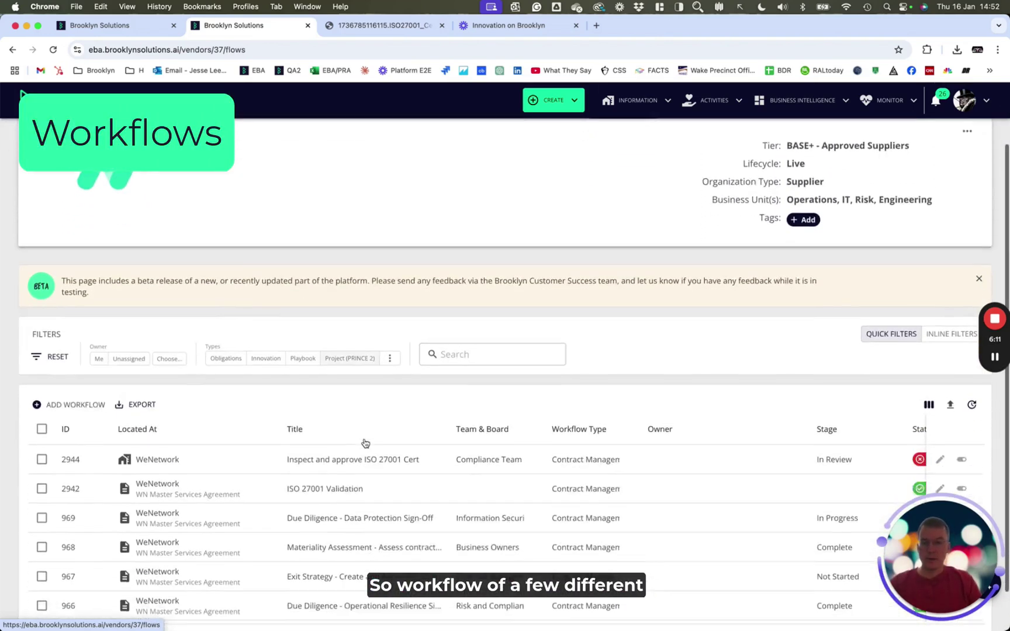
scroll(365, 443, down, 1)
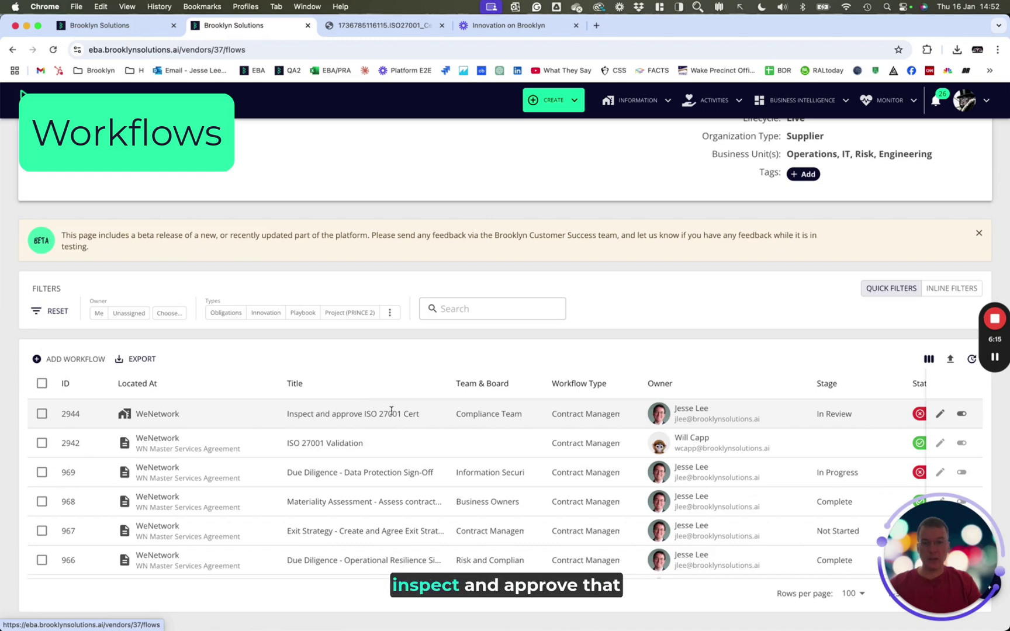
click(427, 416)
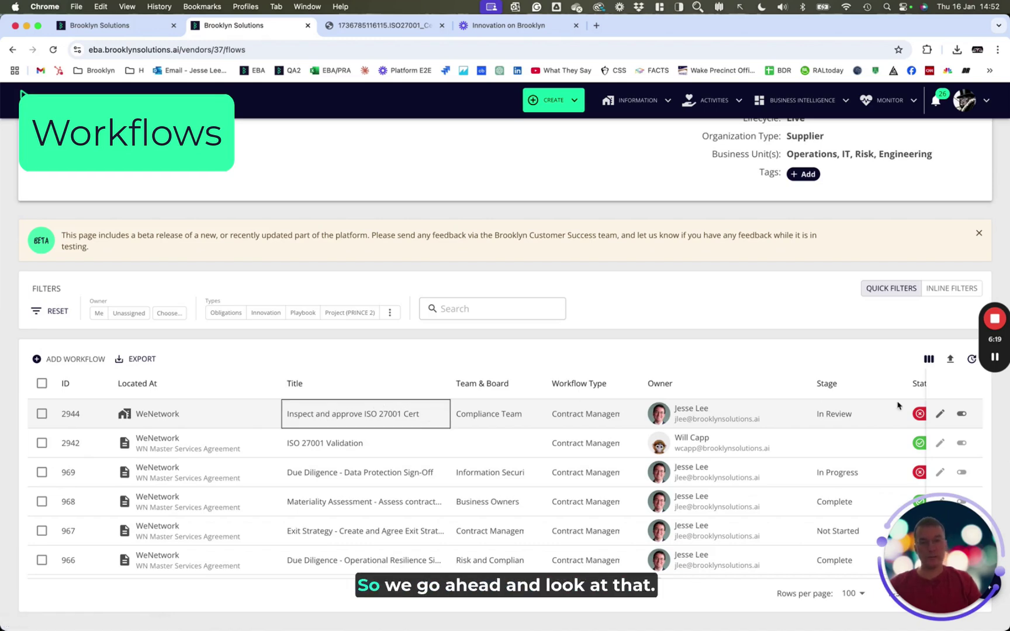
click(940, 414)
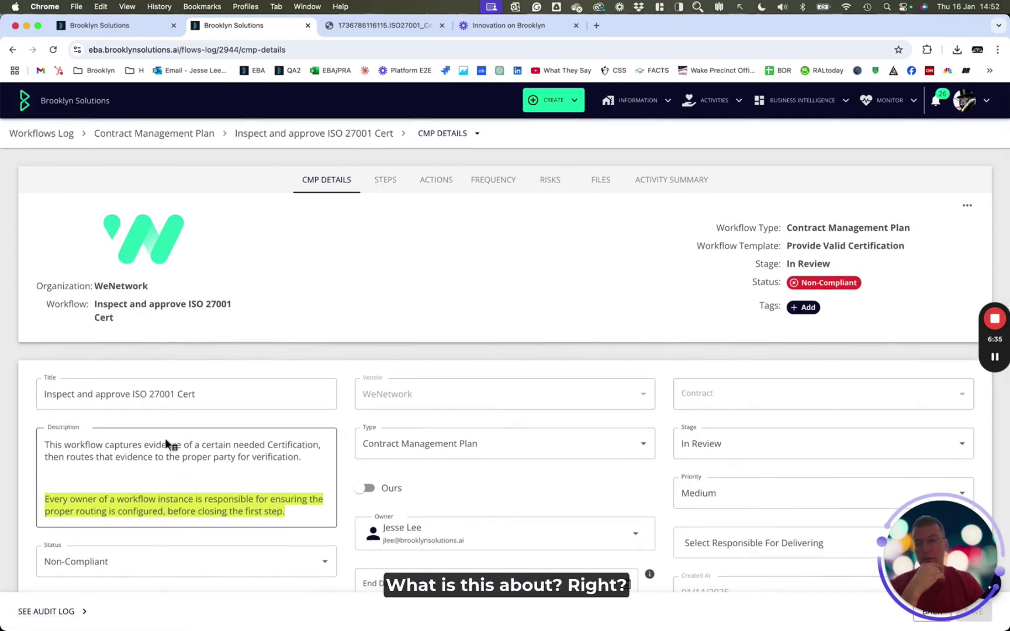
Review the ISO 27001 certificate workflow's CMP details and the progress of its steps.
scroll(334, 484, down, 2)
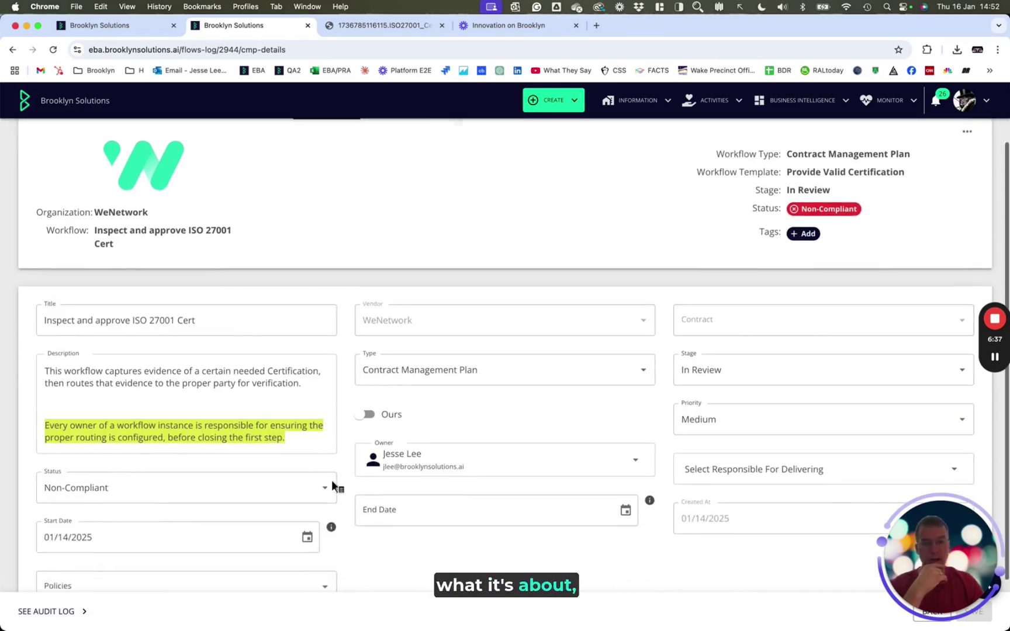
scroll(334, 484, up, 2)
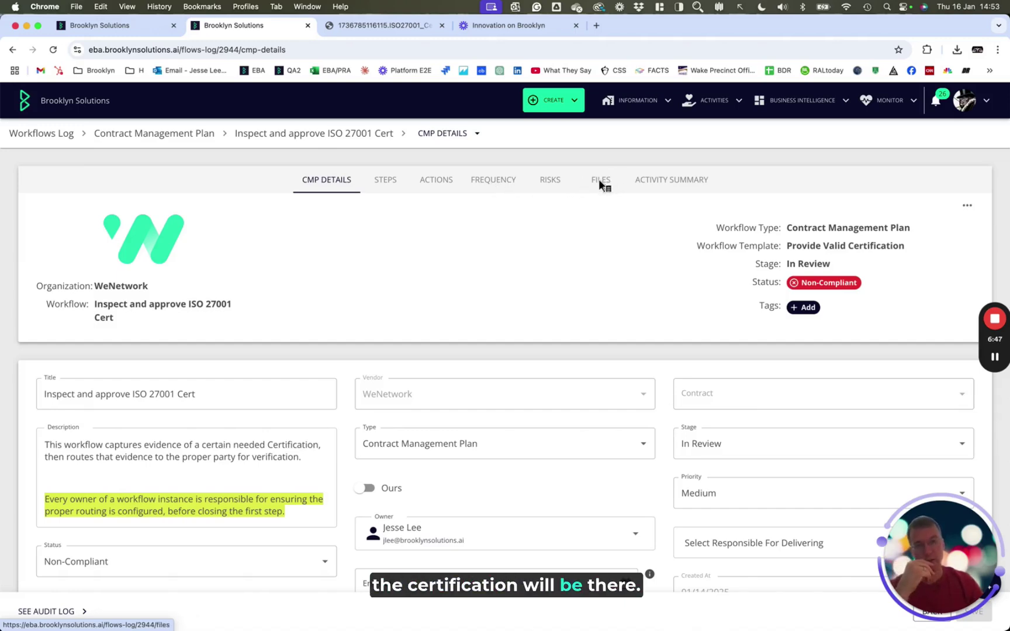
click(377, 178)
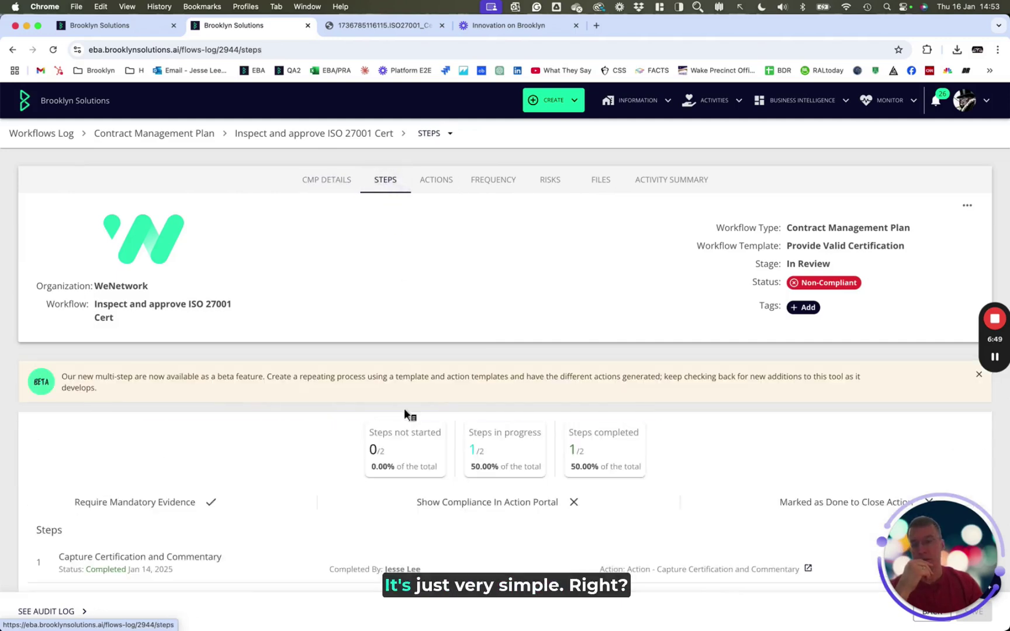
scroll(404, 408, down, 2)
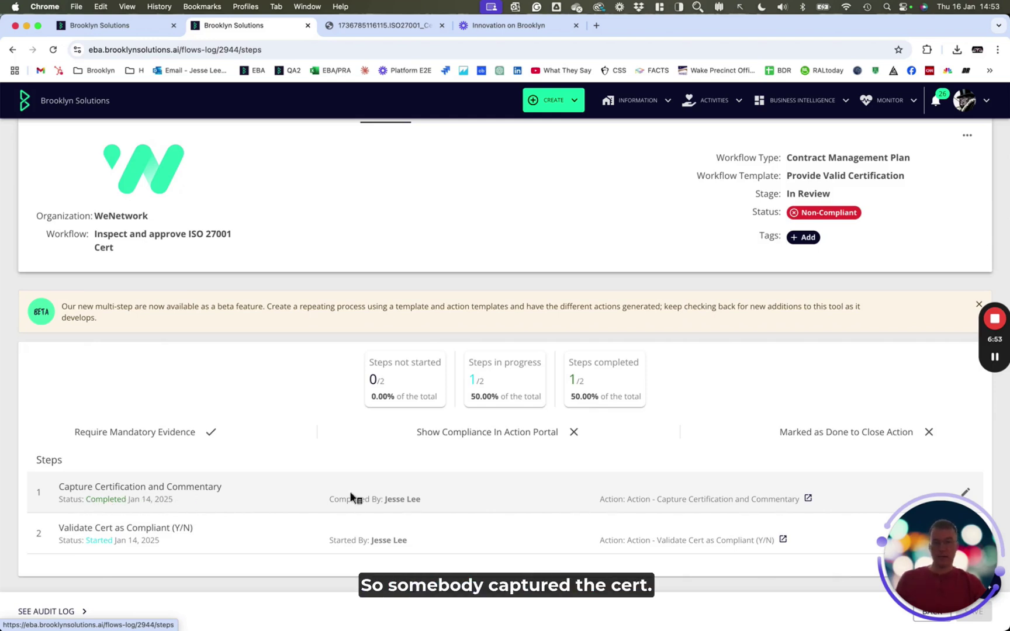
scroll(634, 433, up, 2)
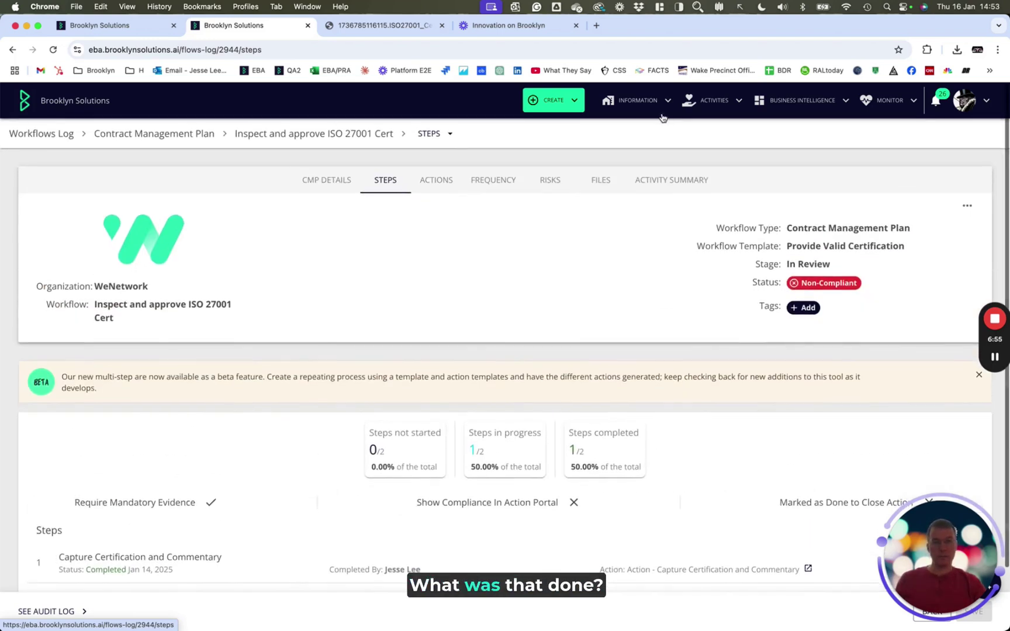
Check the certificate stored in the workflow's files, and go back to its steps to examine the validation step.
click(609, 183)
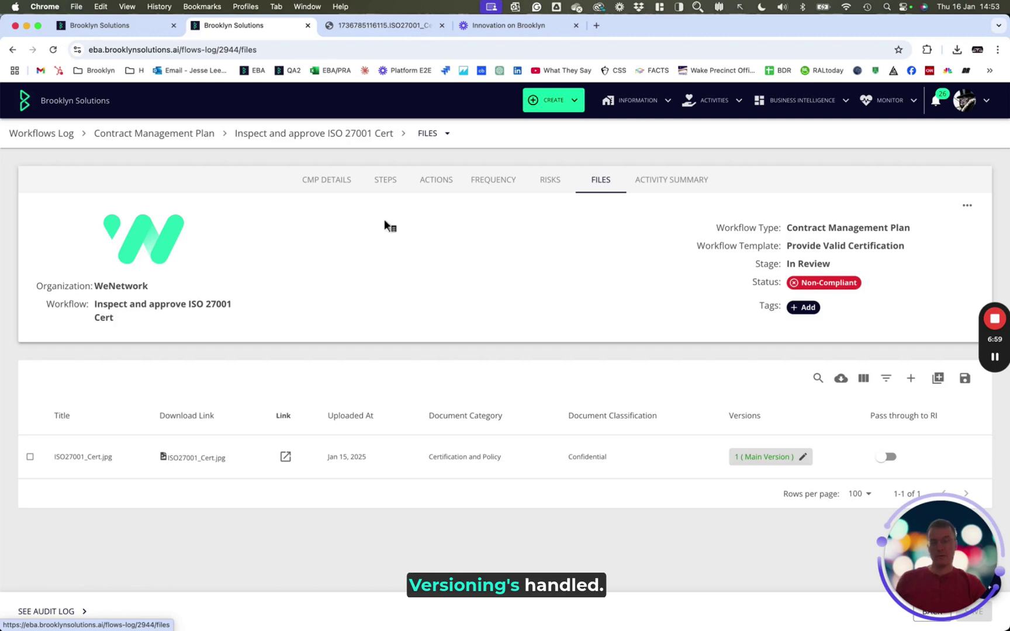
click(388, 180)
scroll(301, 387, down, 2)
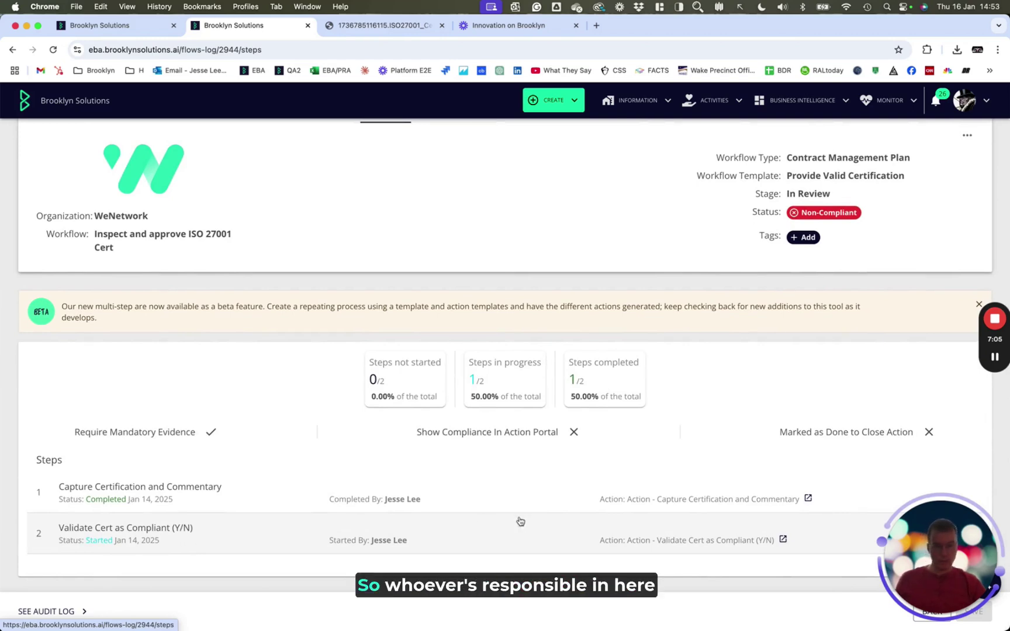
drag(902, 545, 902, 404)
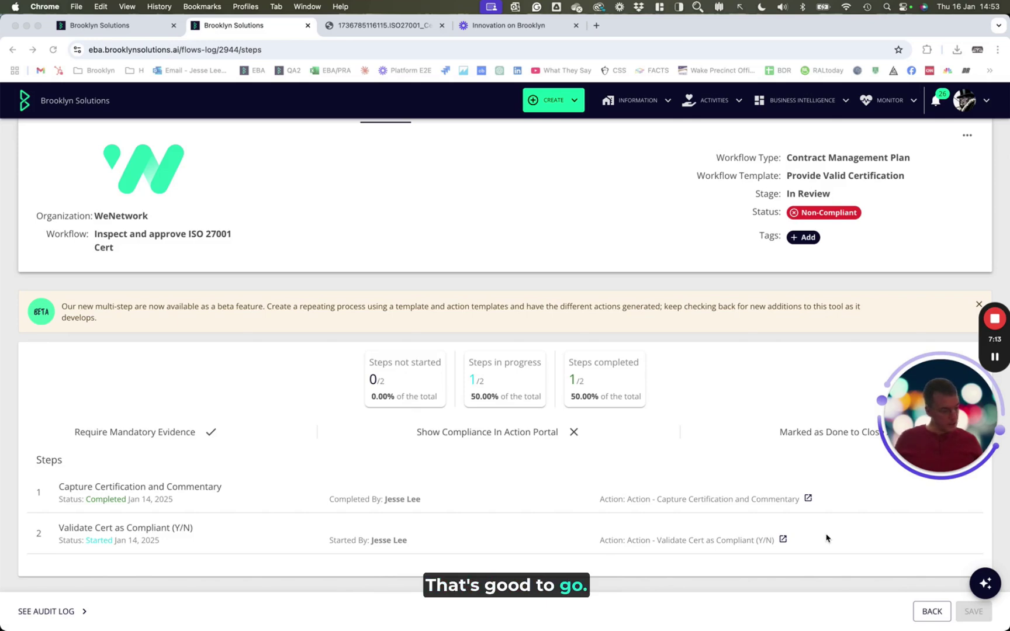
scroll(825, 538, up, 2)
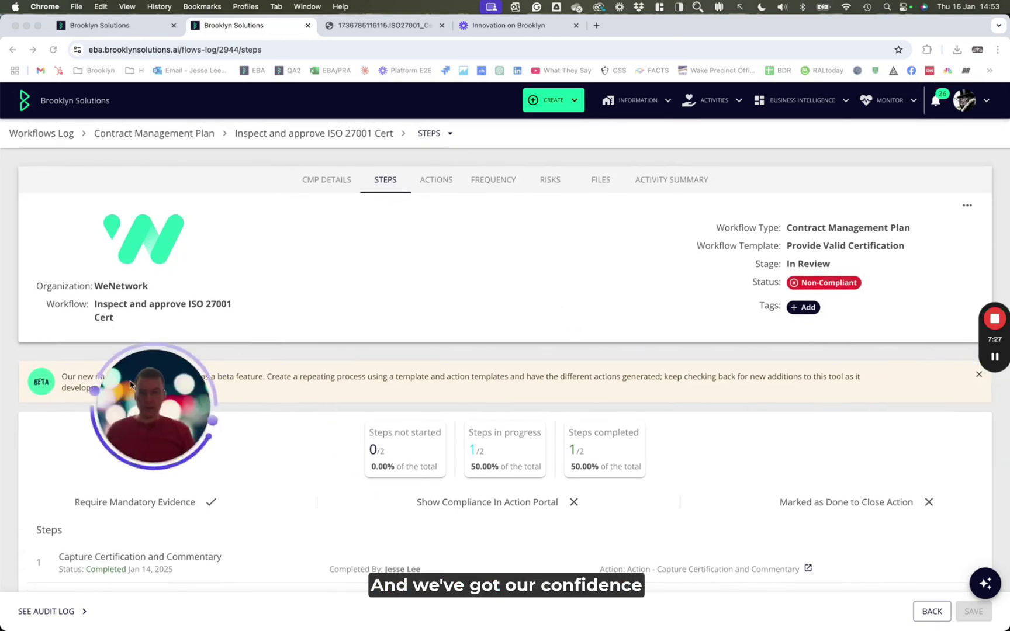
Dismiss the beta feature notice shown above the ISO 27001 workflow's steps.
drag(130, 384, 45, 185)
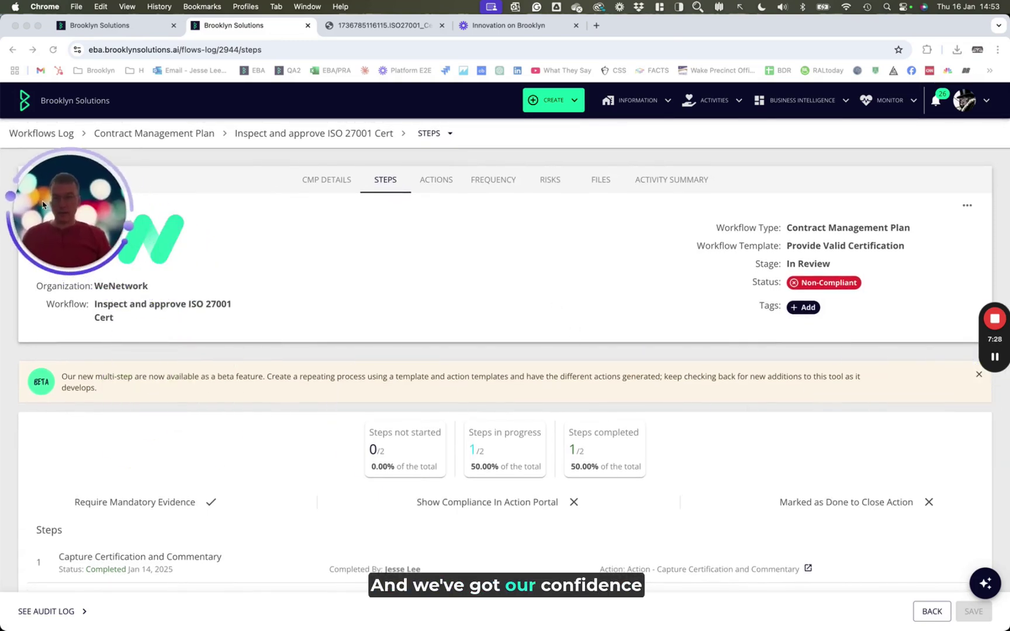
click(978, 375)
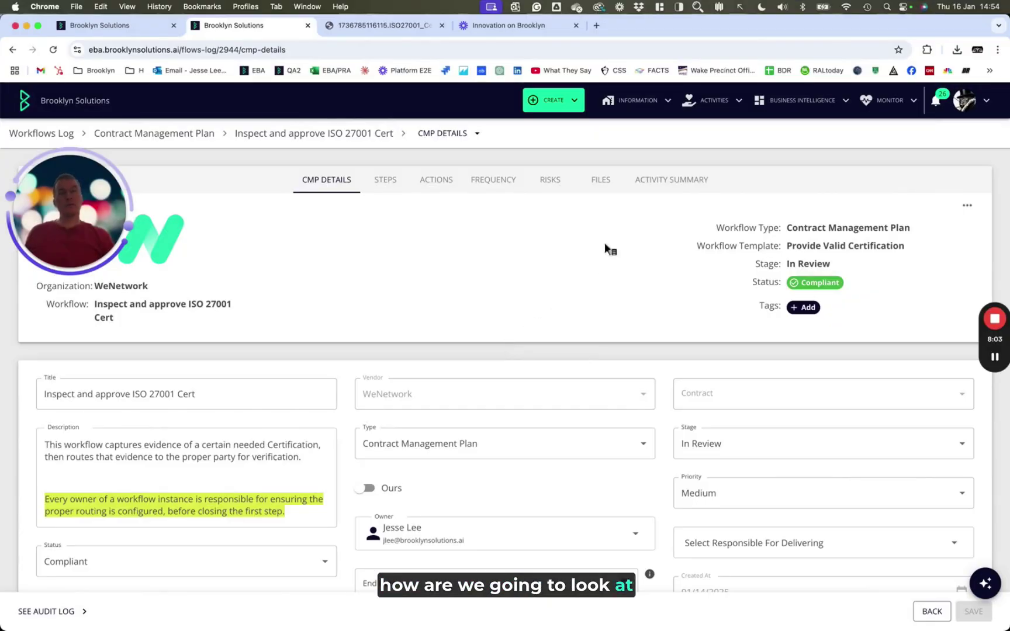
Open the Governance Milestones dashboard and display its contract management plan actions as the Action Heatmap.
click(804, 101)
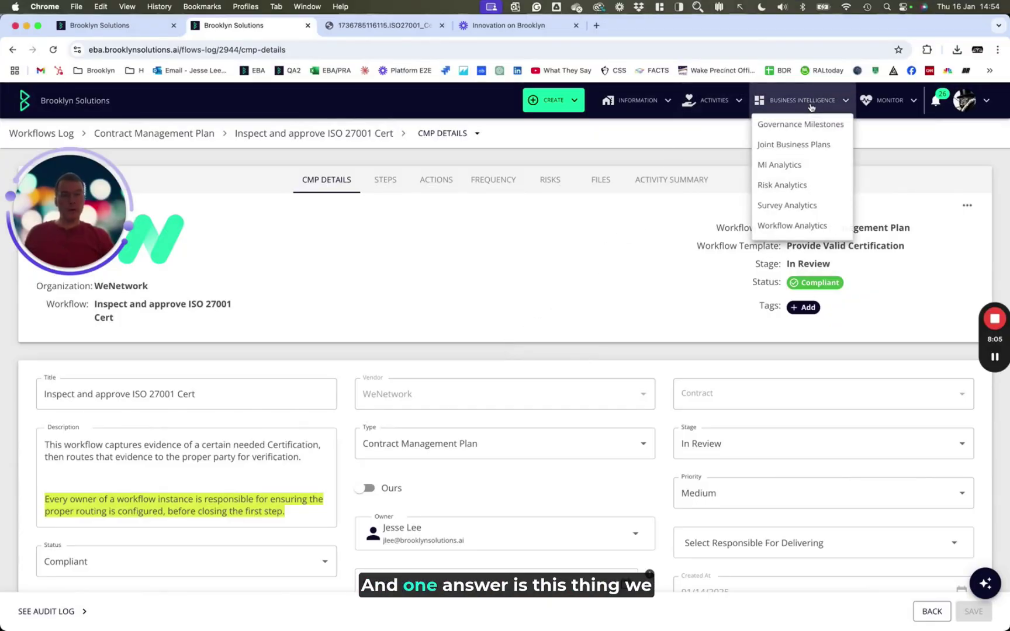
click(789, 125)
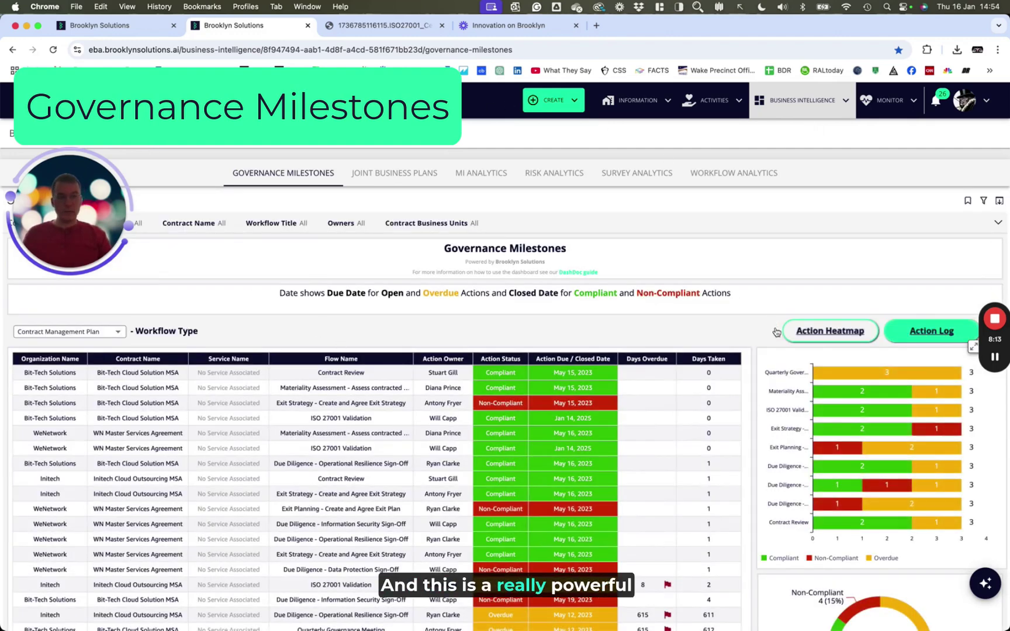
click(832, 332)
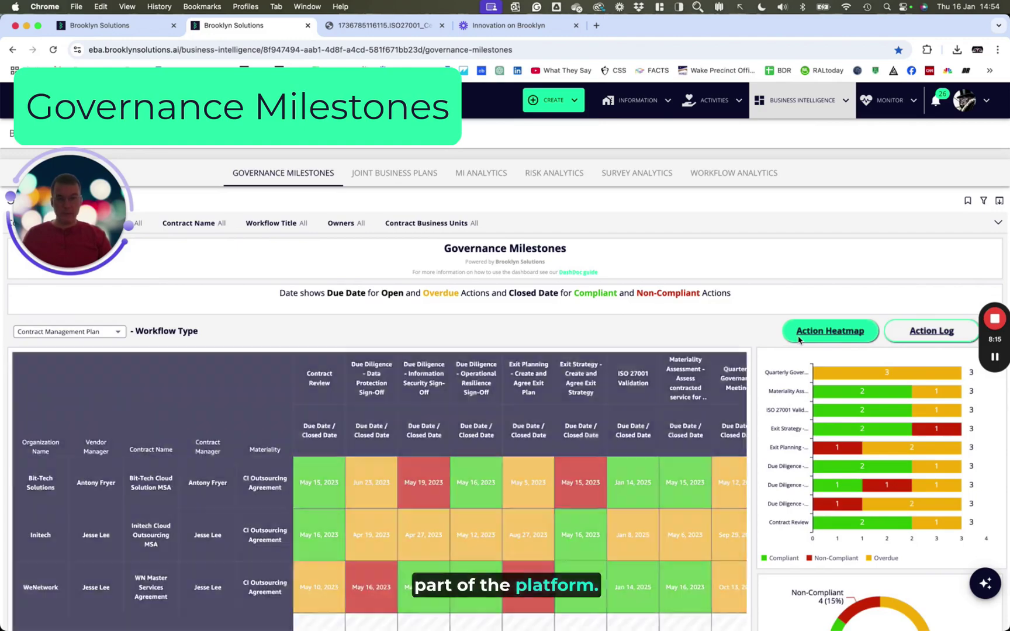
scroll(761, 440, down, 2)
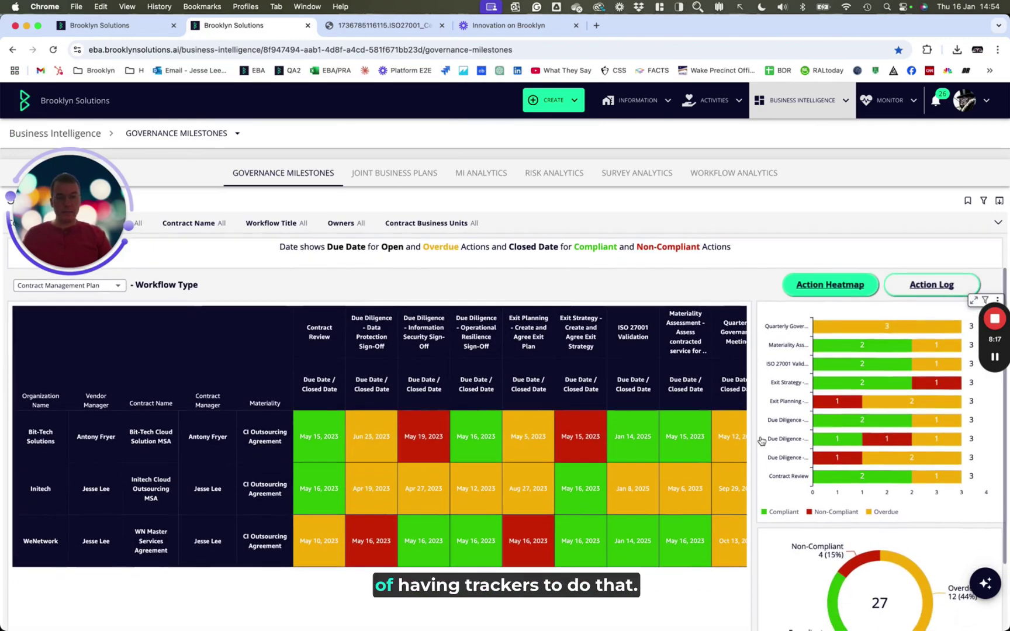
scroll(761, 440, up, 1)
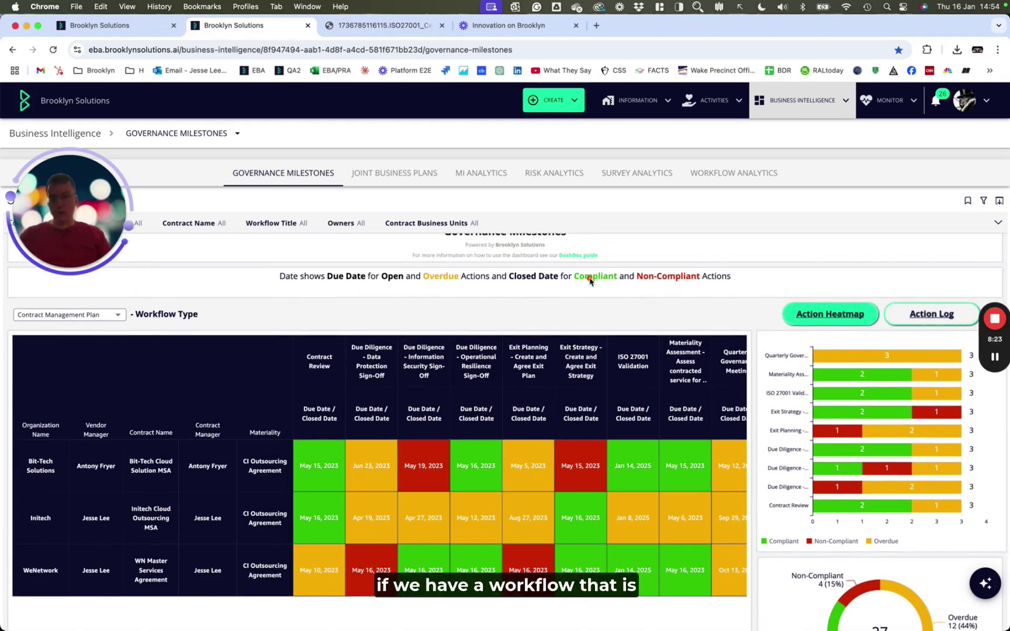
Annotate the heatmap with arrows at the workflow type and three organizations, box the milestone headings, and clear the annotations.
mouse_move(480, 186)
mouse_down()
mouse_move(124, 311)
mouse_move(91, 304)
mouse_up()
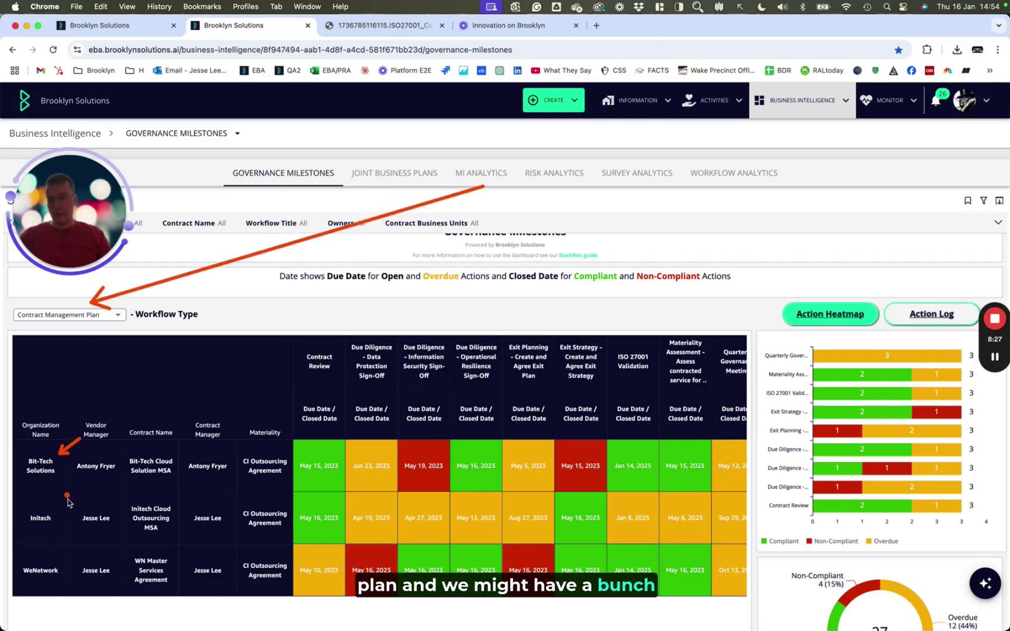
mouse_move(72, 508)
mouse_down()
mouse_move(51, 519)
mouse_move(52, 563)
mouse_up()
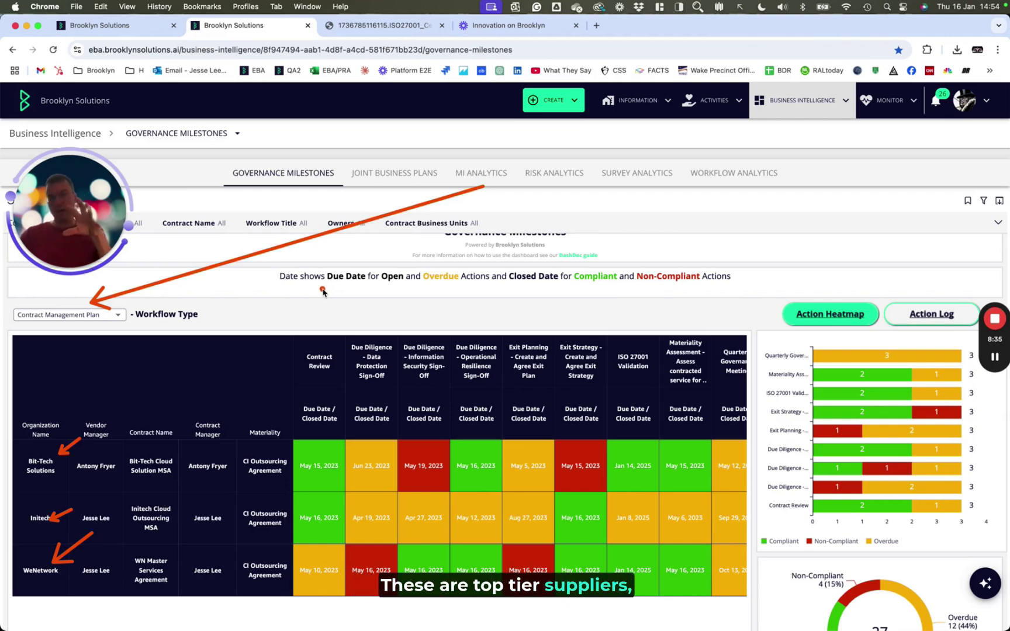
mouse_move(290, 319)
mouse_down()
mouse_move(722, 404)
mouse_move(765, 402)
mouse_up()
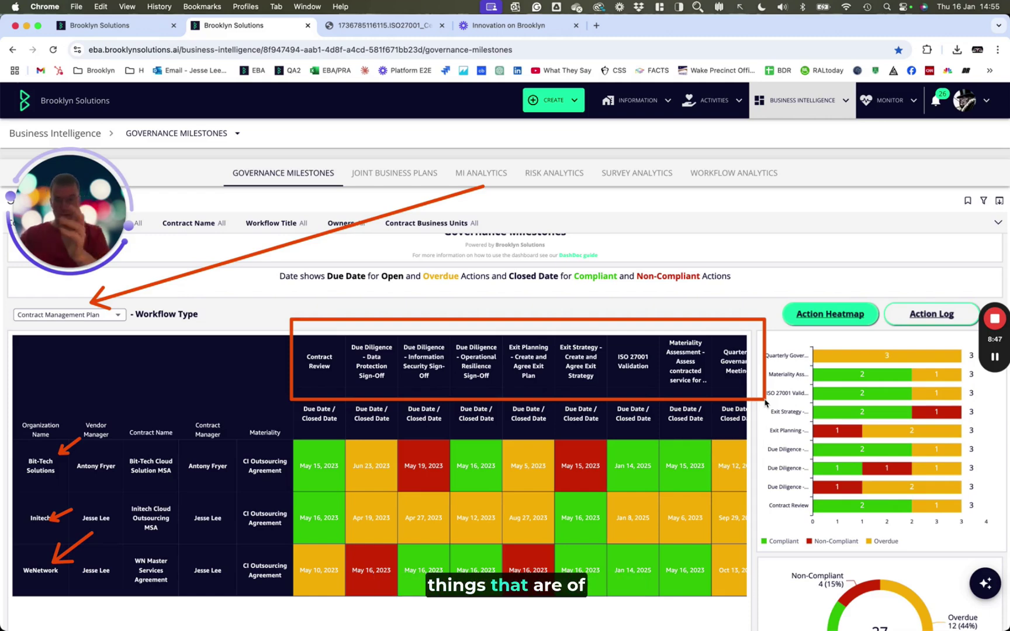
key(Escape)
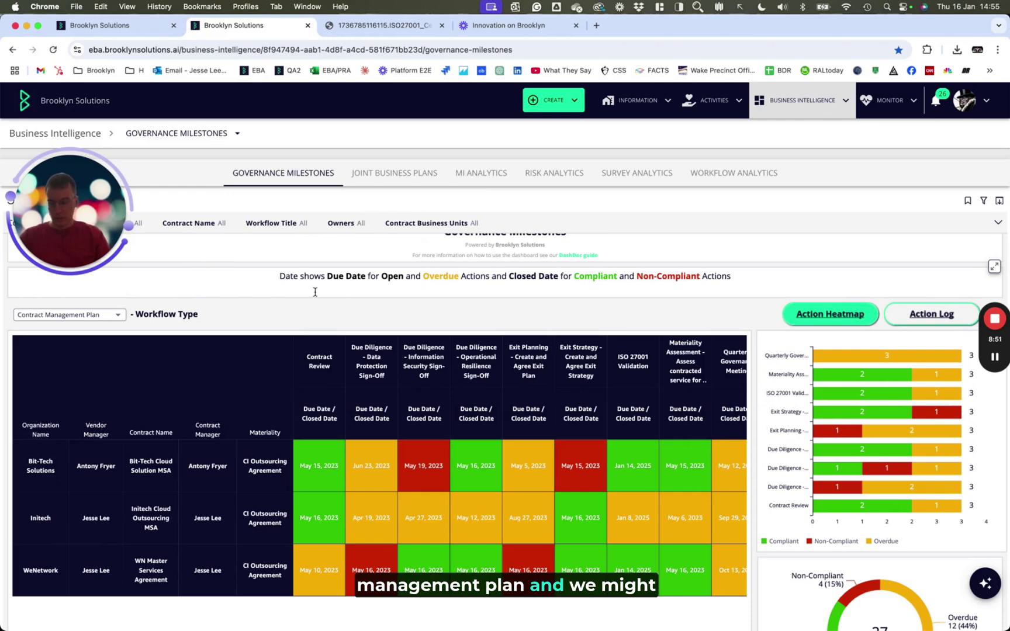
Draw arrows above the Contract Review, Data Protection Sign-Off, ISO 27001 Validation and Quarterly Governance Meeting columns of the heatmap.
drag(310, 300, 311, 337)
drag(379, 300, 378, 334)
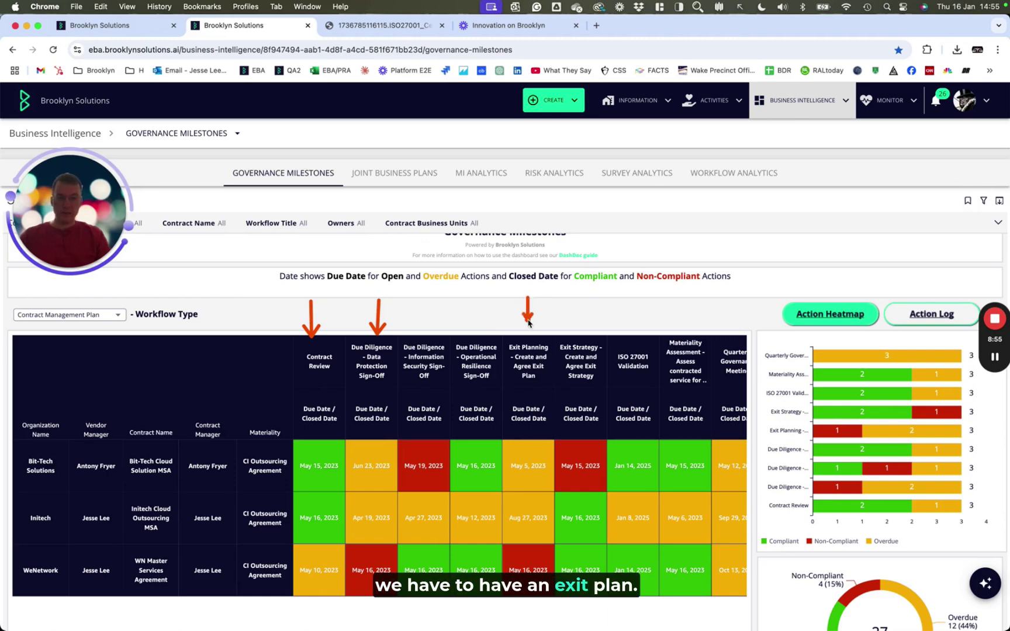
drag(641, 300, 641, 343)
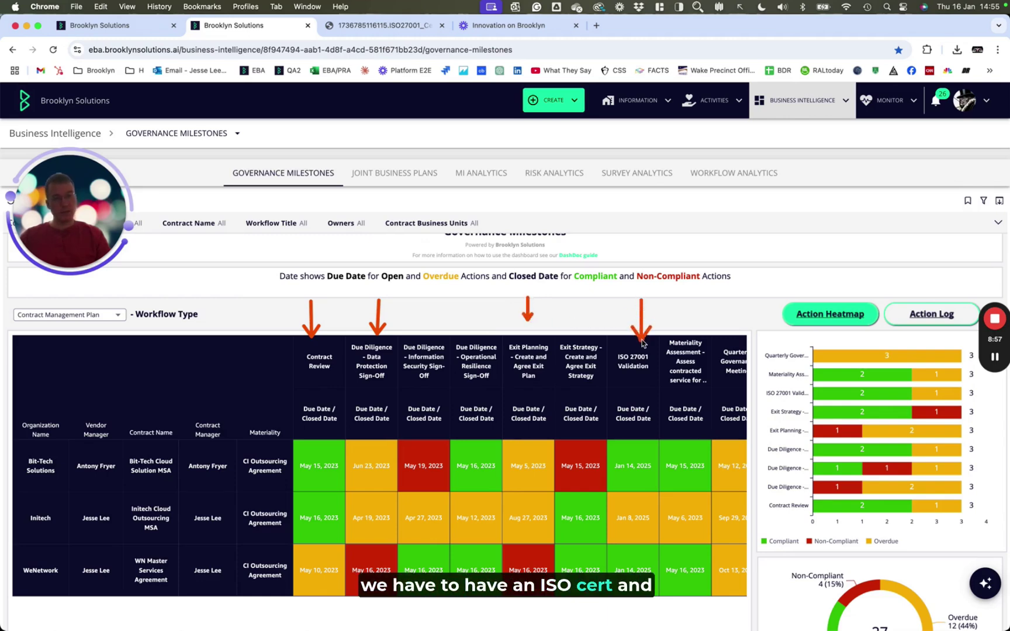
drag(729, 319, 730, 347)
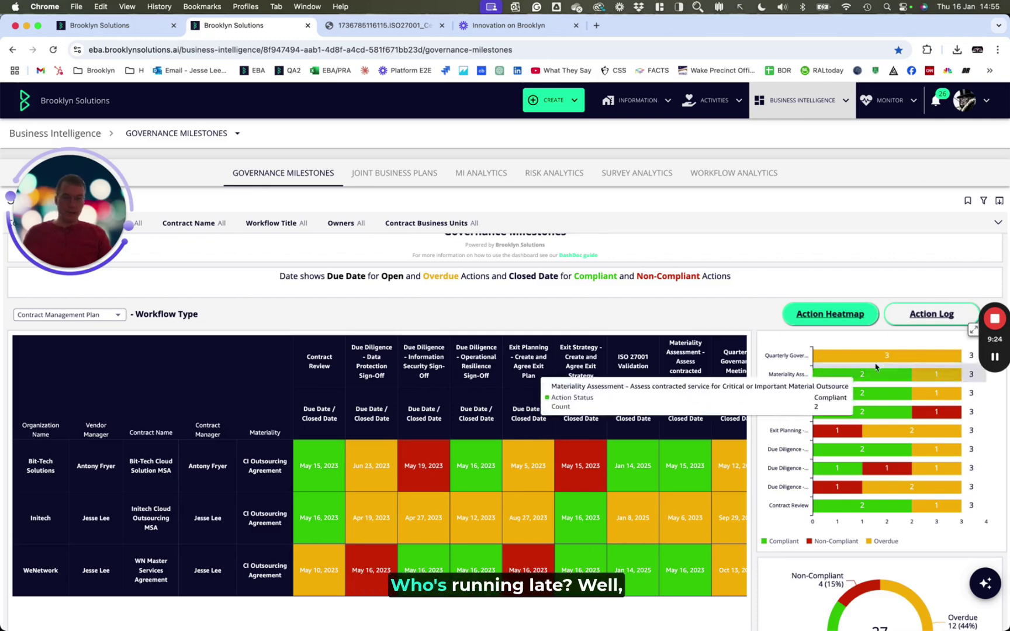
Review the action owners, statuses and overdue days in the Action Log, and return to the Action Heatmap.
click(900, 316)
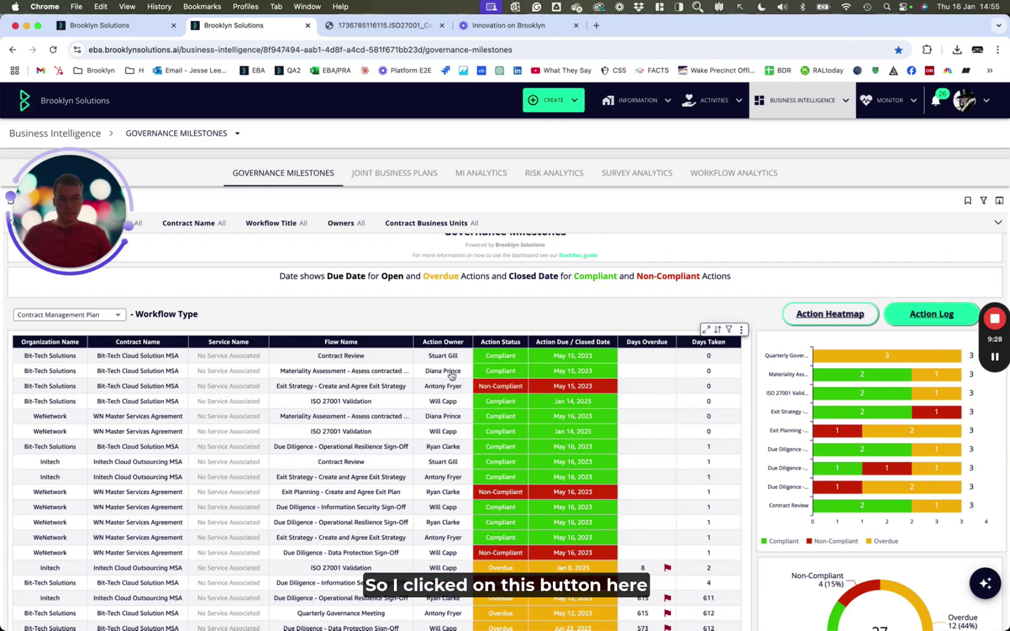
scroll(453, 365, down, 3)
scroll(462, 368, up, 3)
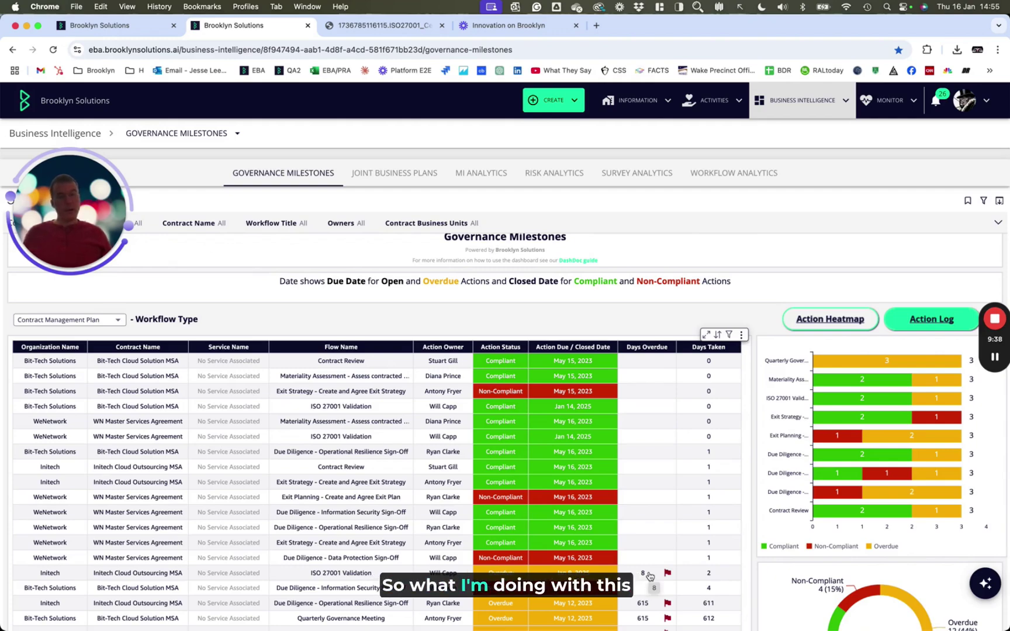
click(835, 323)
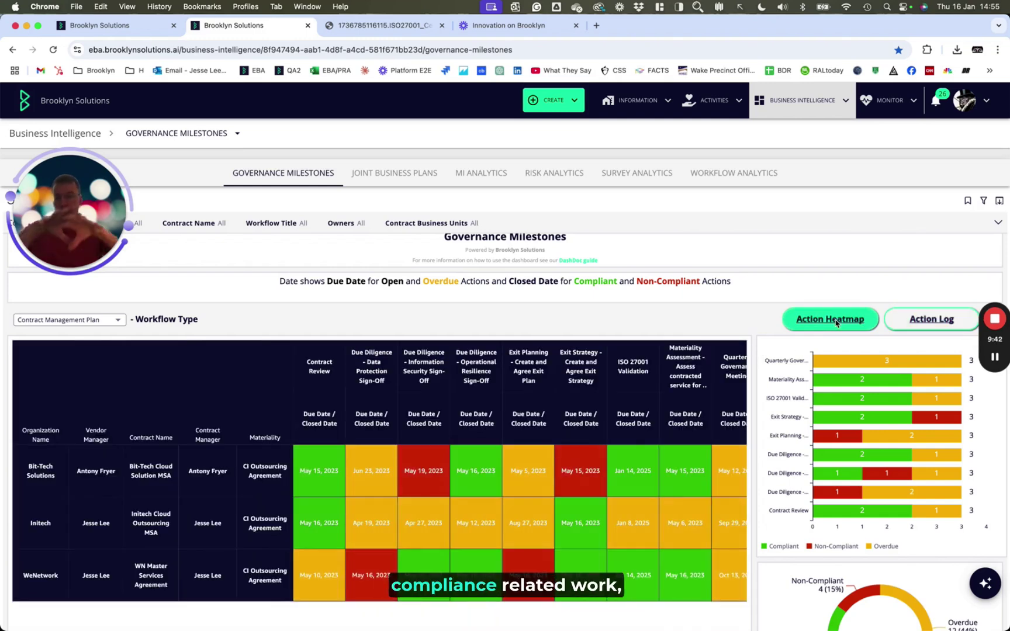